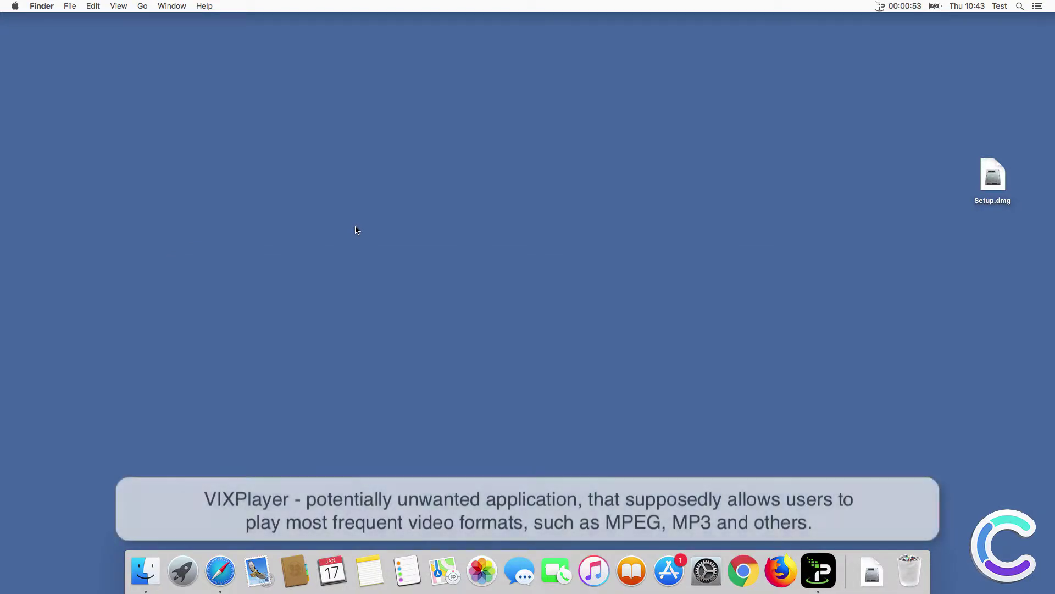
Mount Setup.dmg and launch its Installer, approving the security warning to reach the VIXPlayer welcome.
{"action": "left_click", "coordinate": [996, 180]}
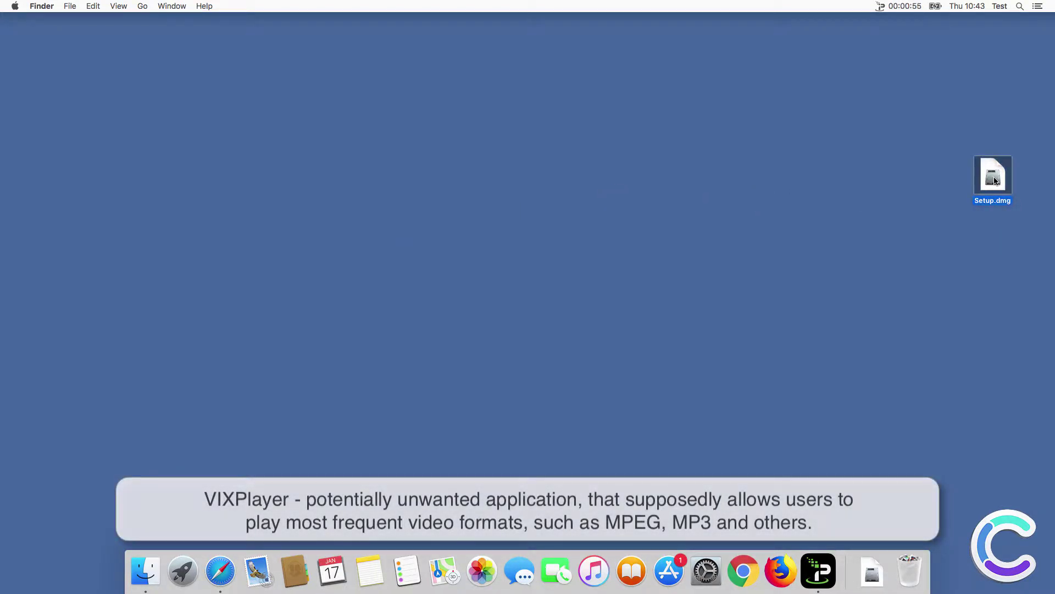
{"action": "double_click", "coordinate": [996, 181]}
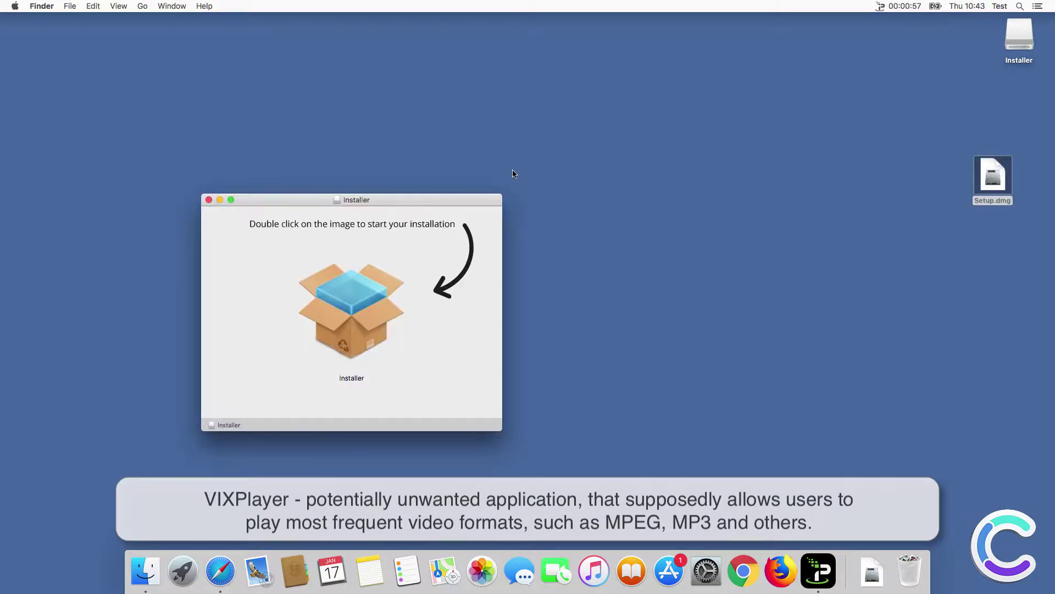
{"action": "double_click", "coordinate": [358, 307]}
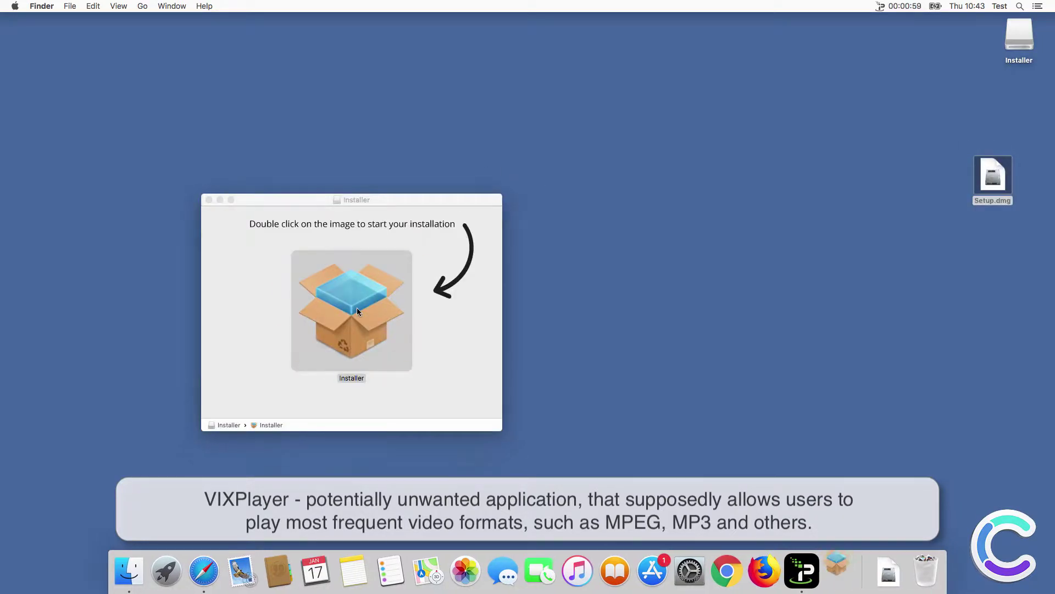
{"action": "left_click", "coordinate": [638, 212]}
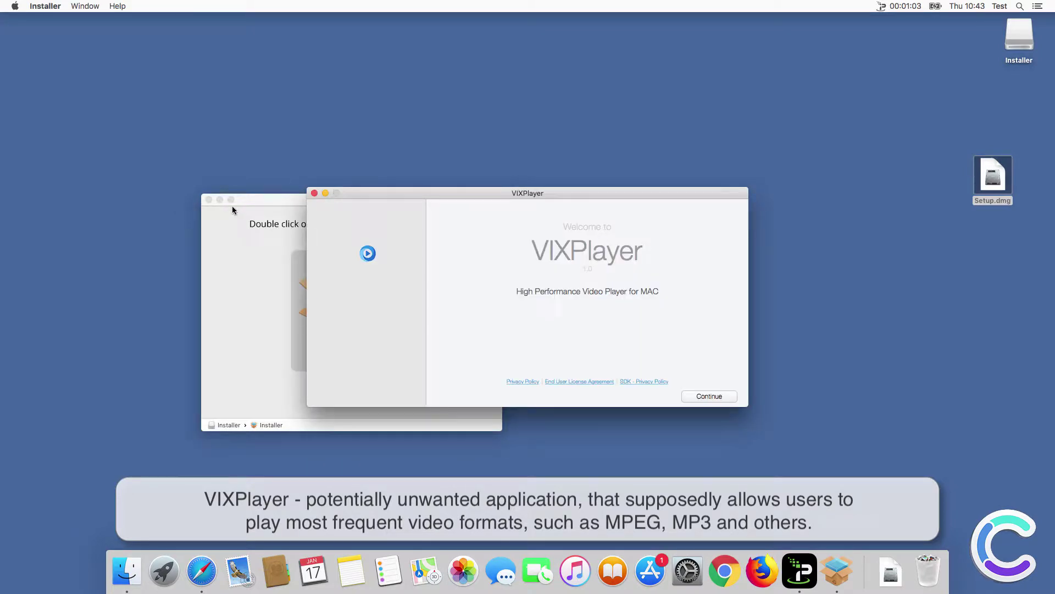
Choose Advanced and accept the Yahoo search, Advanced Mac Cleaner and PremierOpinion offers.
{"action": "left_click", "coordinate": [218, 199]}
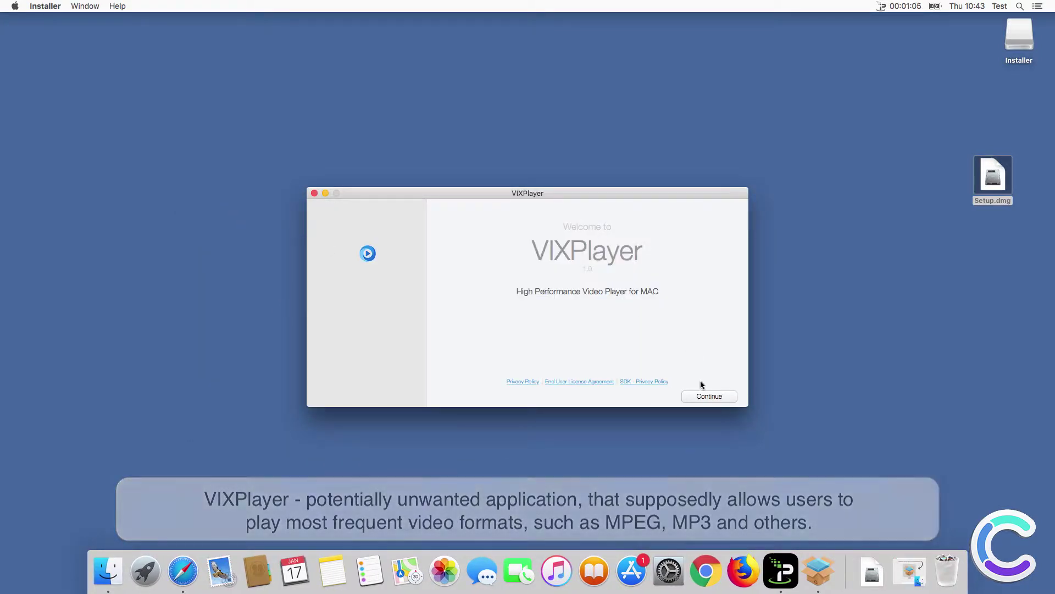
{"action": "left_click", "coordinate": [708, 398]}
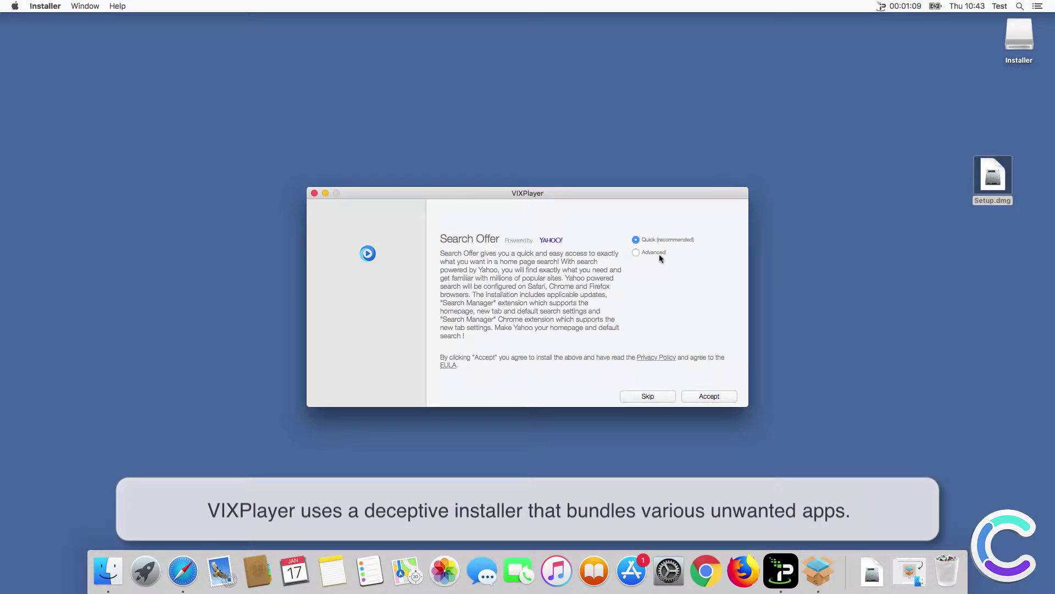
{"action": "left_click", "coordinate": [637, 253]}
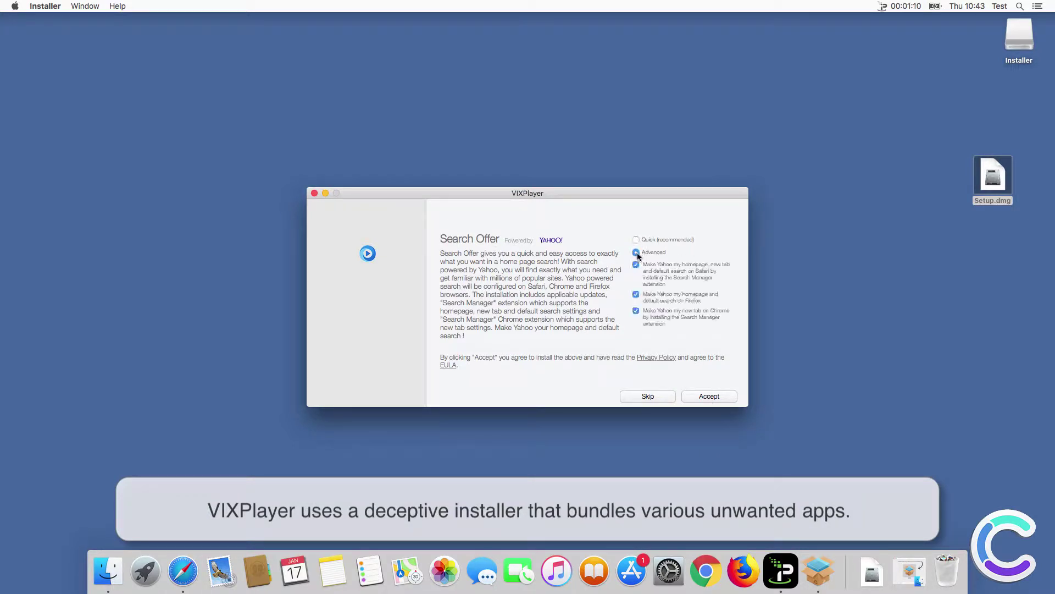
{"action": "left_click", "coordinate": [718, 400]}
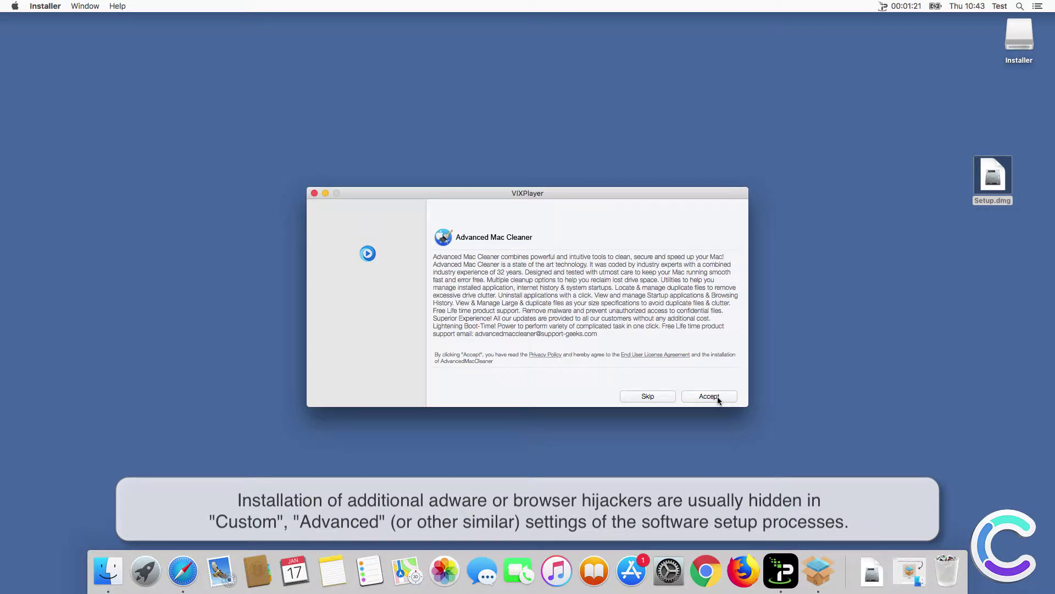
{"action": "left_click", "coordinate": [709, 396]}
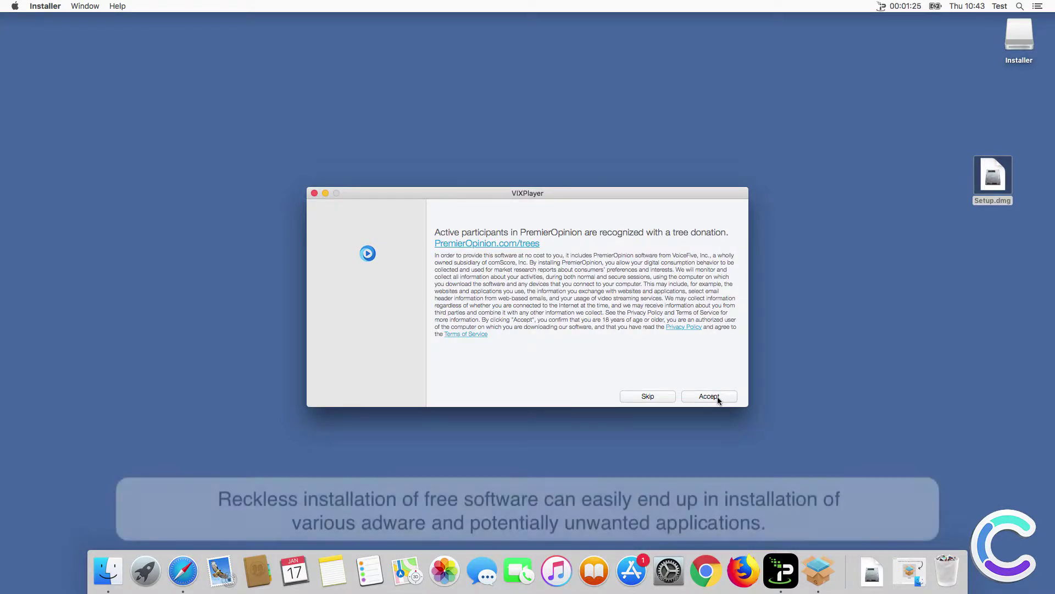
{"action": "left_click", "coordinate": [709, 396]}
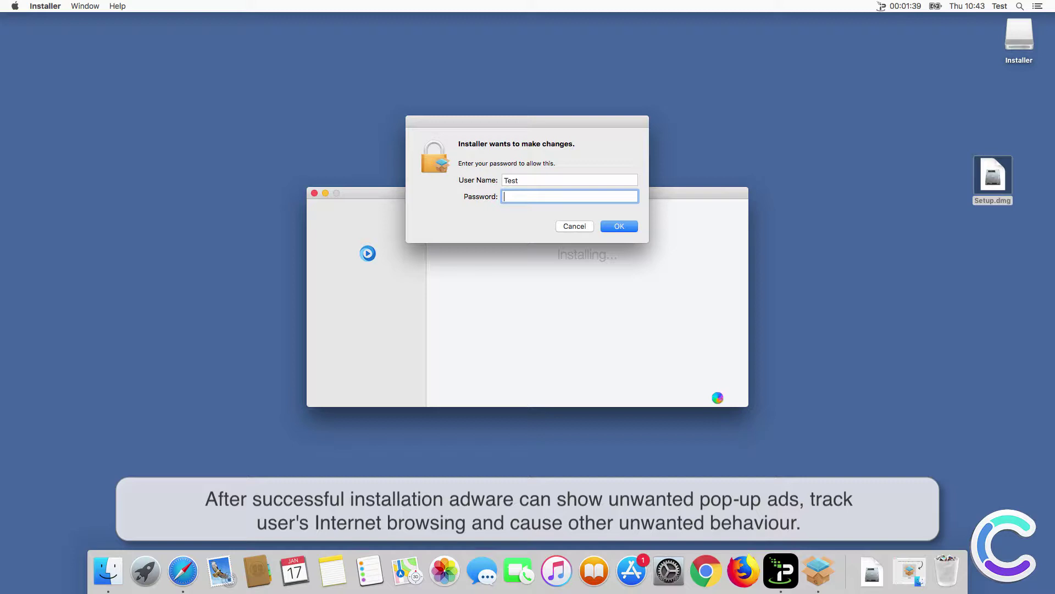
Authorize the install with the account password and decline the PremierOpinion survey.
{"action": "key", "text": "Return"}
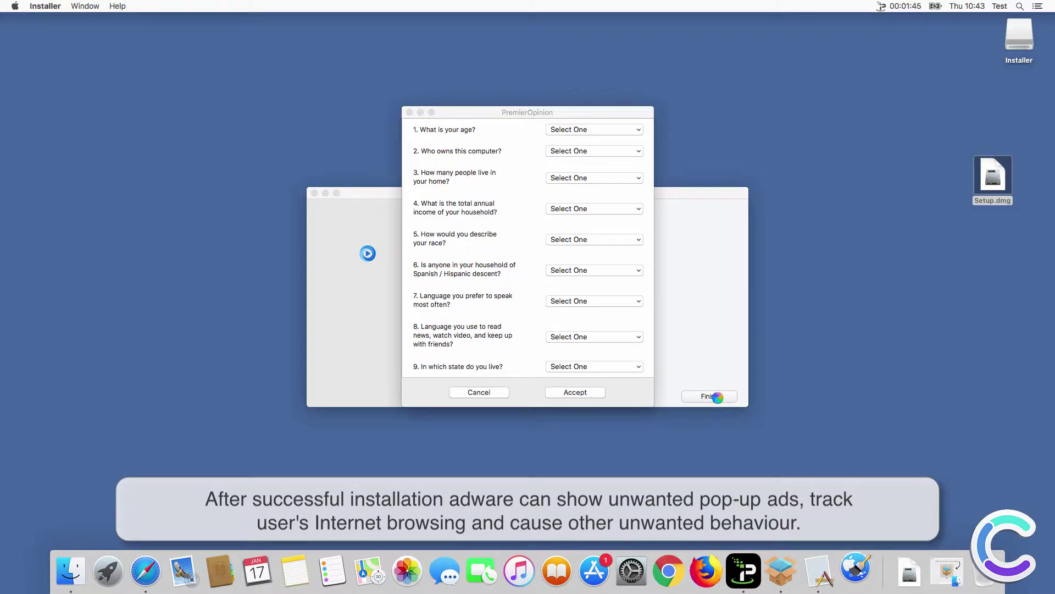
{"action": "left_click", "coordinate": [481, 392]}
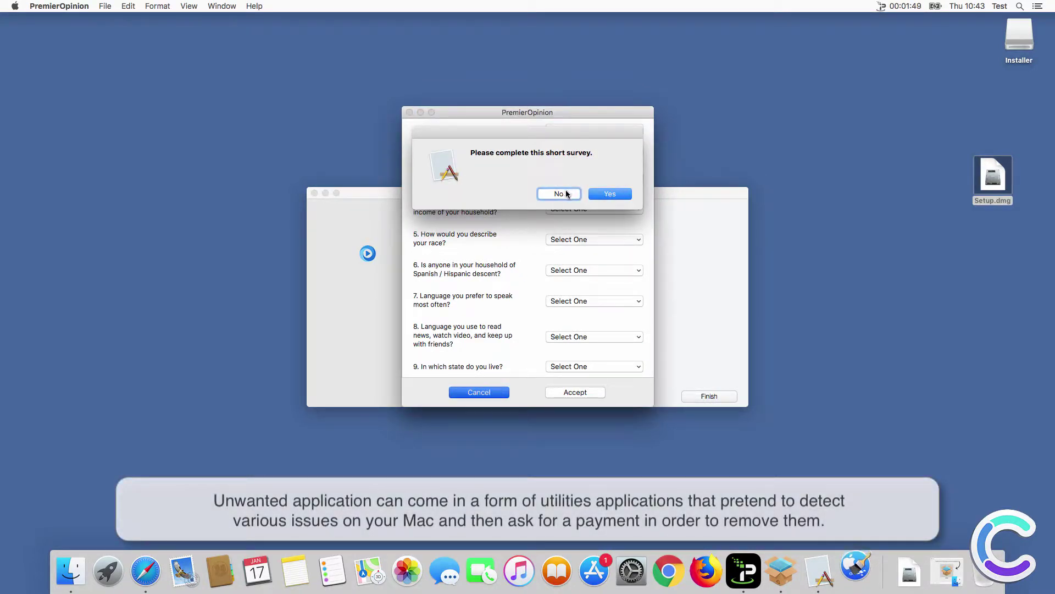
{"action": "left_click", "coordinate": [564, 192]}
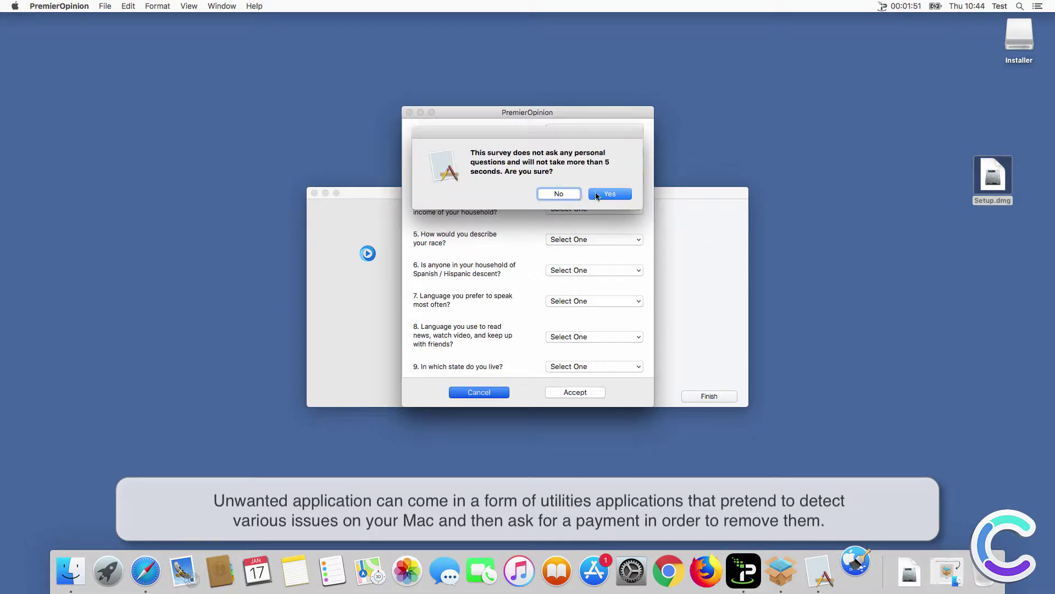
{"action": "left_click", "coordinate": [597, 194]}
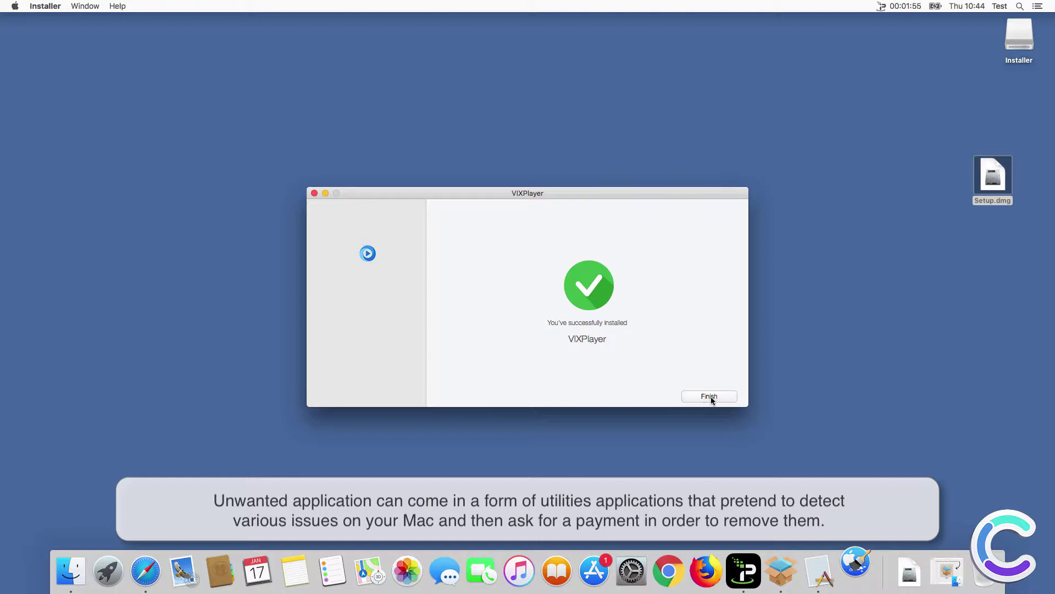
Finish the VIXPlayer installer and close the Safari thank-you window.
{"action": "left_click", "coordinate": [709, 397]}
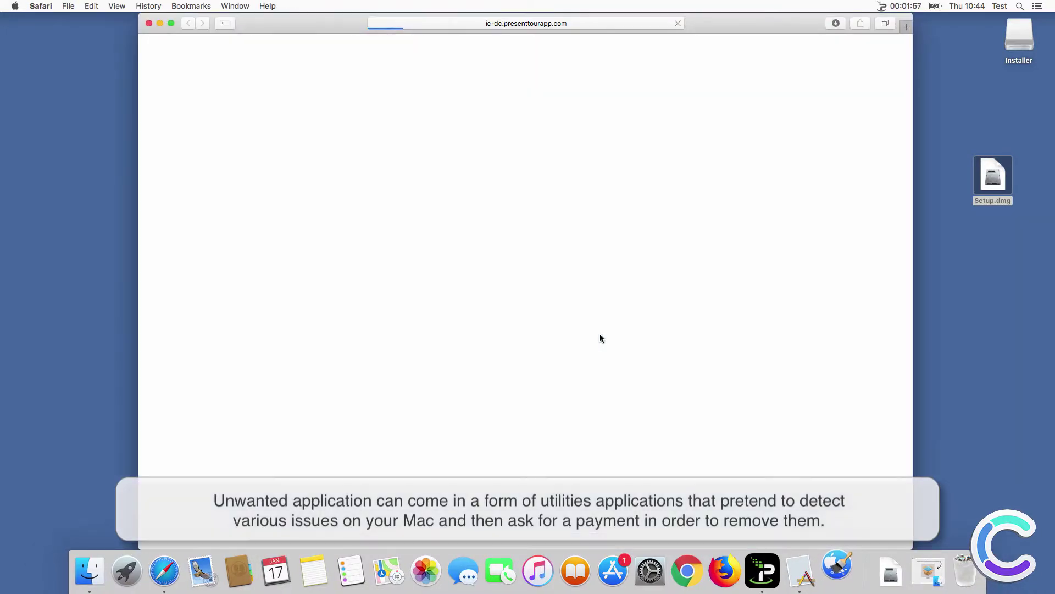
{"action": "left_click", "coordinate": [148, 23]}
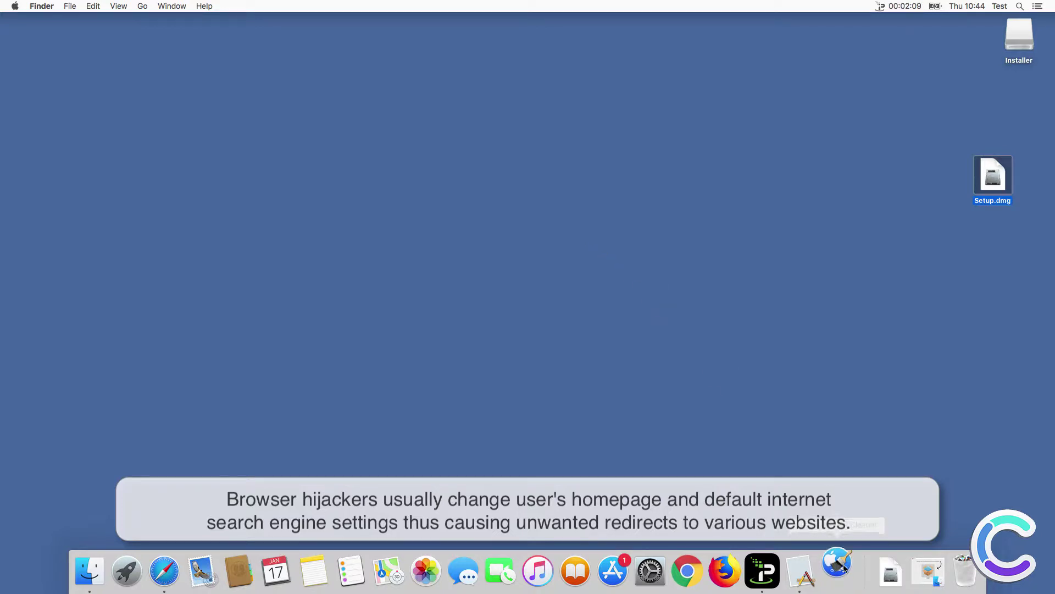
{"action": "left_click_drag", "start_coordinate": [589, 328], "coordinate": [615, 337]}
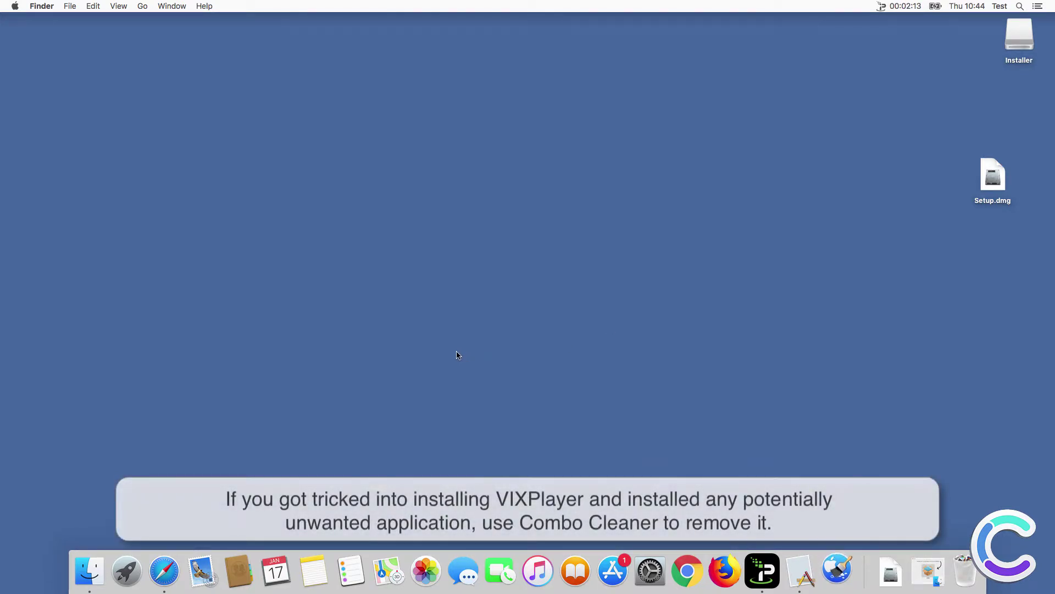
{"action": "left_click", "coordinate": [166, 571]}
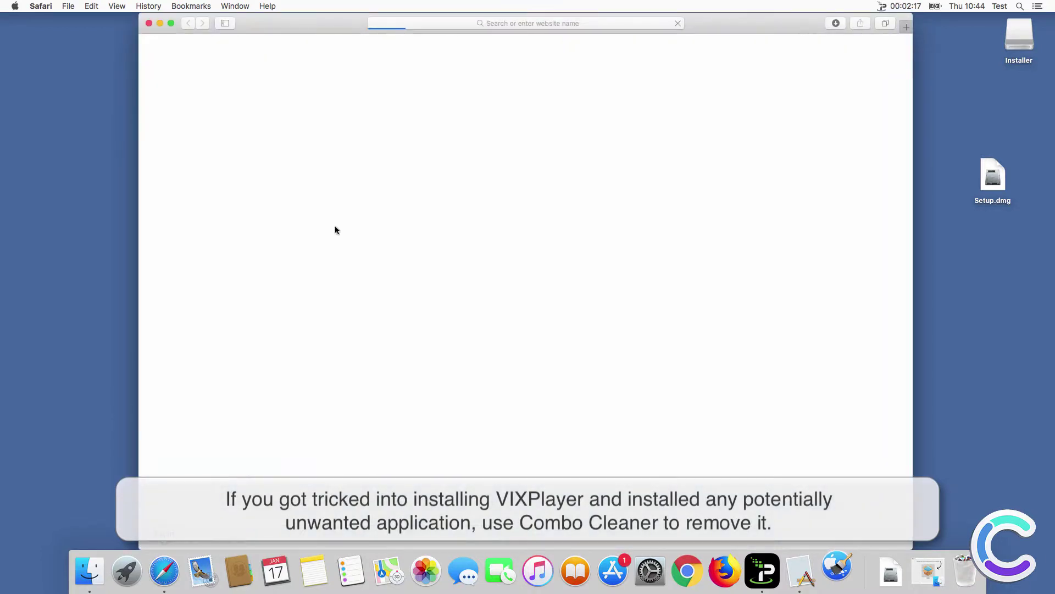
{"action": "left_click", "coordinate": [536, 23]}
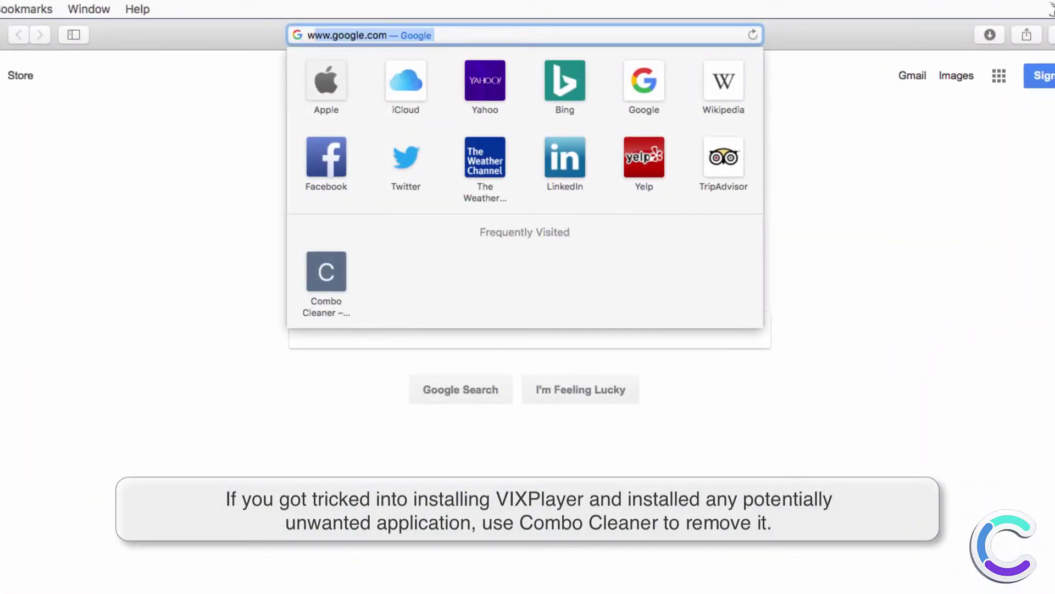
{"action": "type", "text": "www."}
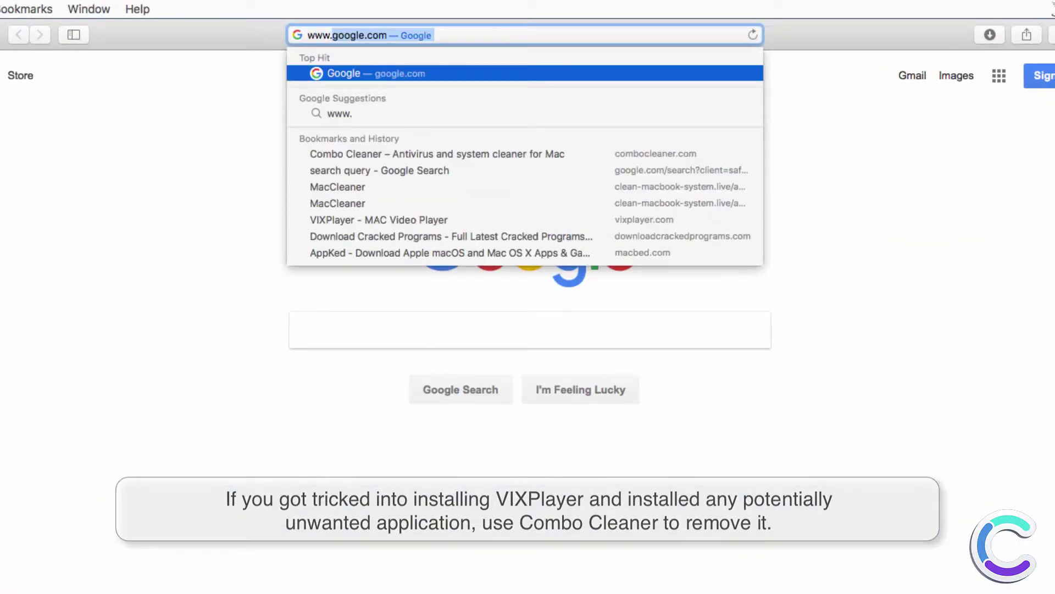
{"action": "type", "text": "combocleaner.com"}
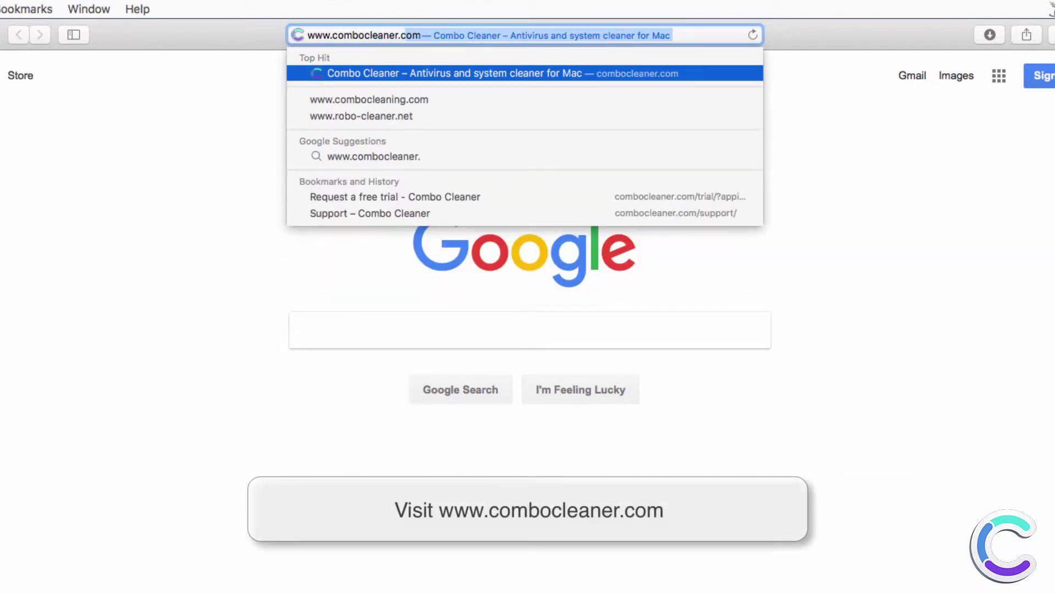
{"action": "key", "text": "Return"}
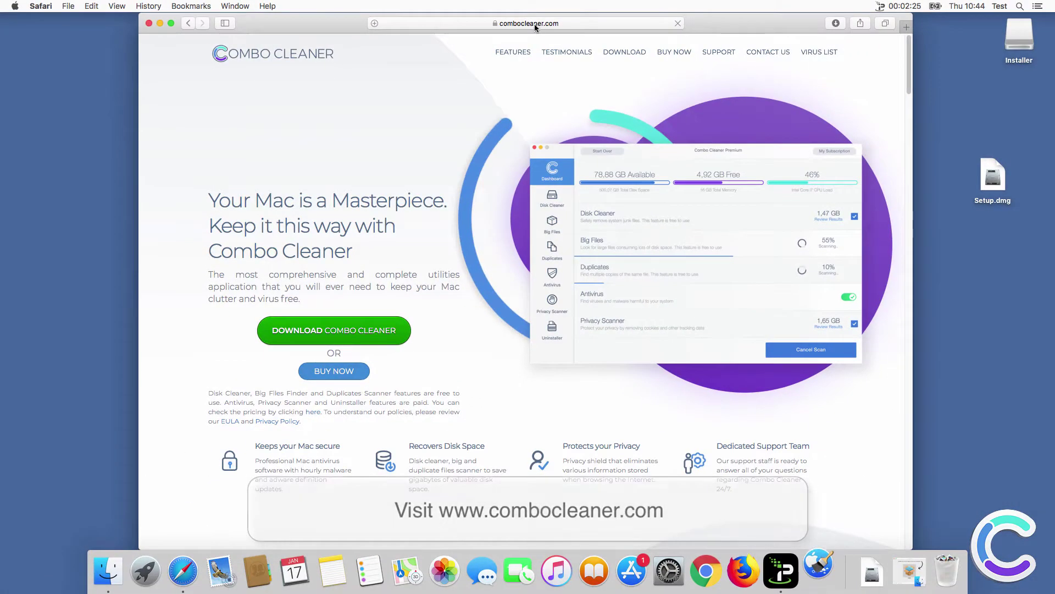
{"action": "left_click", "coordinate": [360, 321]}
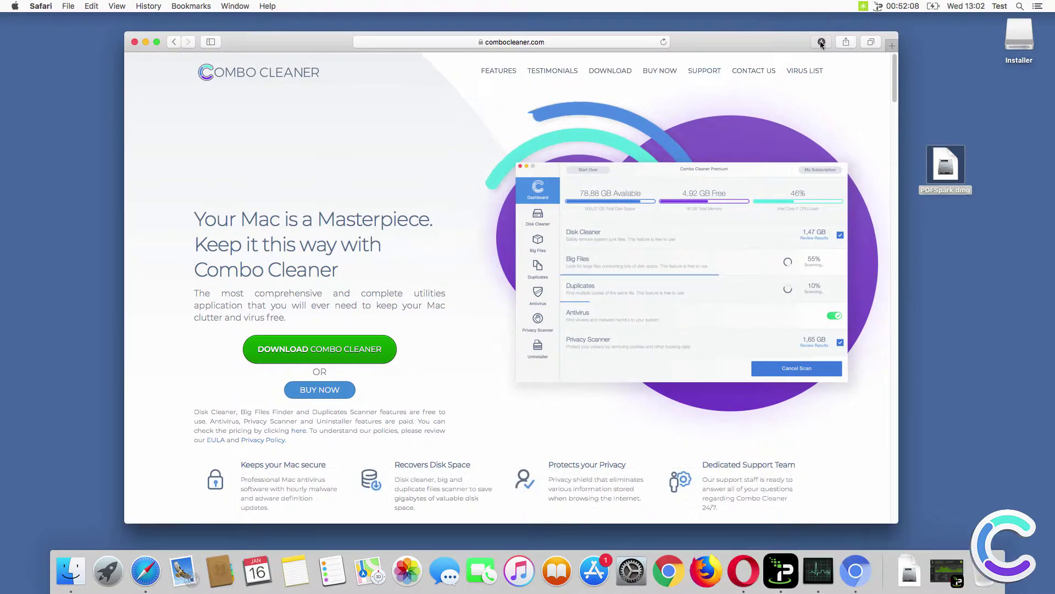
Reveal combocleaner.dmg from Safari's Downloads list in Finder and mount it.
{"action": "left_click", "coordinate": [821, 42]}
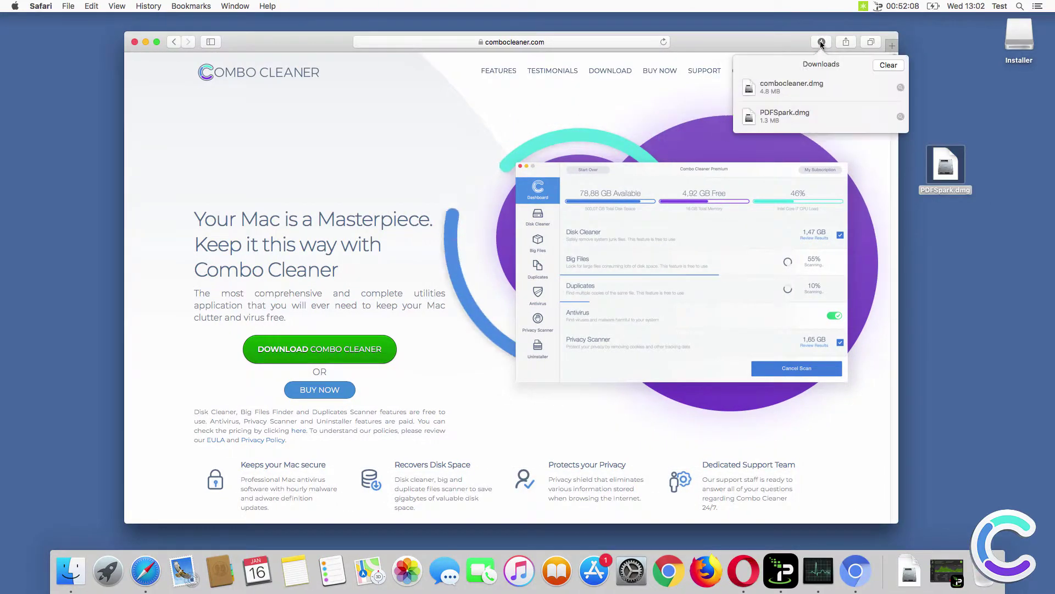
{"action": "left_click", "coordinate": [901, 87]}
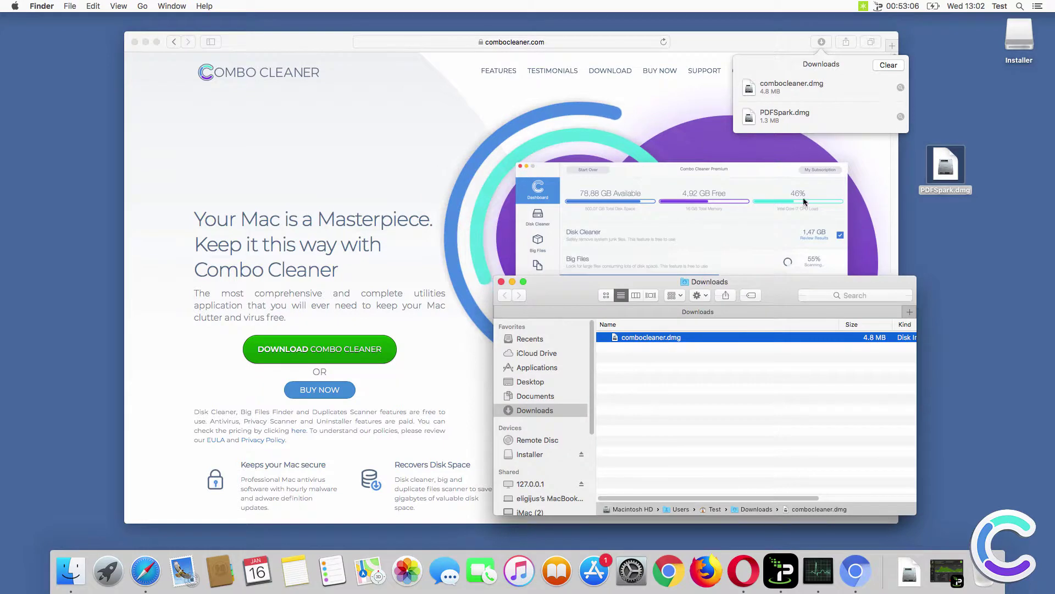
{"action": "double_click", "coordinate": [638, 338]}
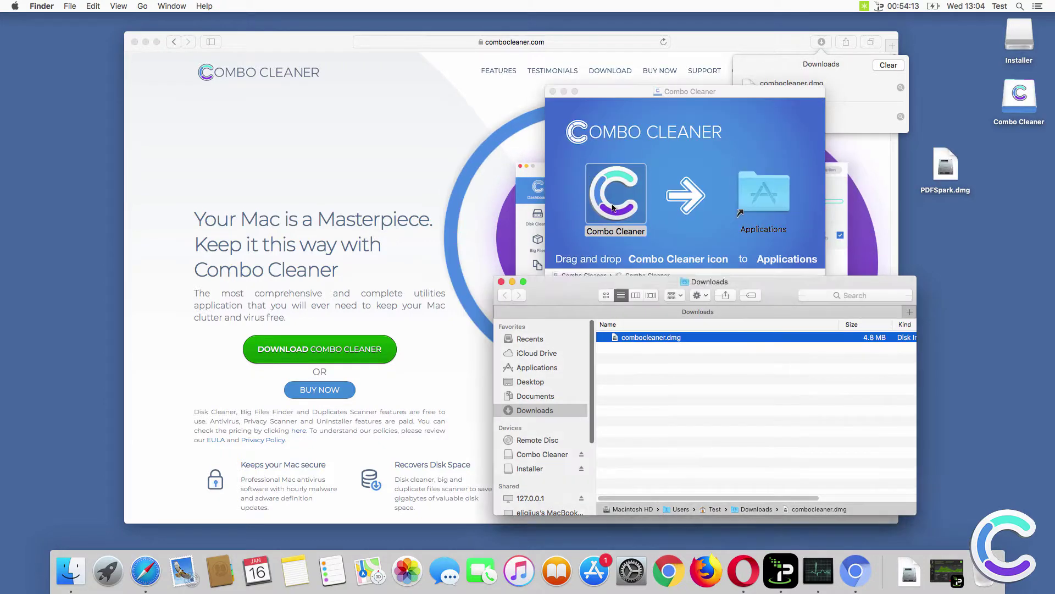
Drag Combo Cleaner into Applications, then close the installer, Downloads and Safari windows.
{"action": "left_click_drag", "start_coordinate": [613, 207], "coordinate": [738, 182]}
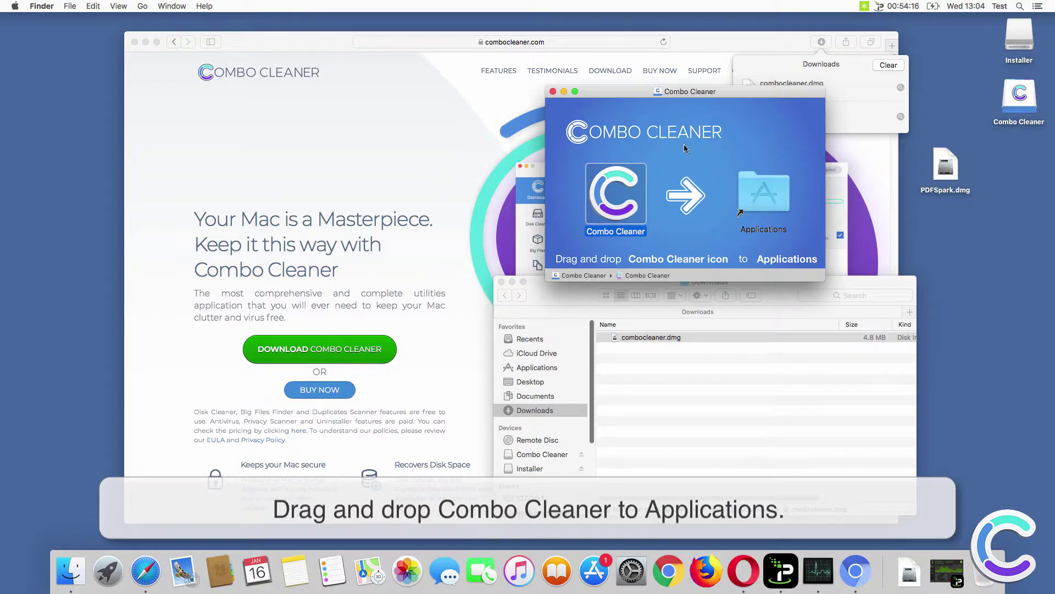
{"action": "left_click", "coordinate": [554, 91]}
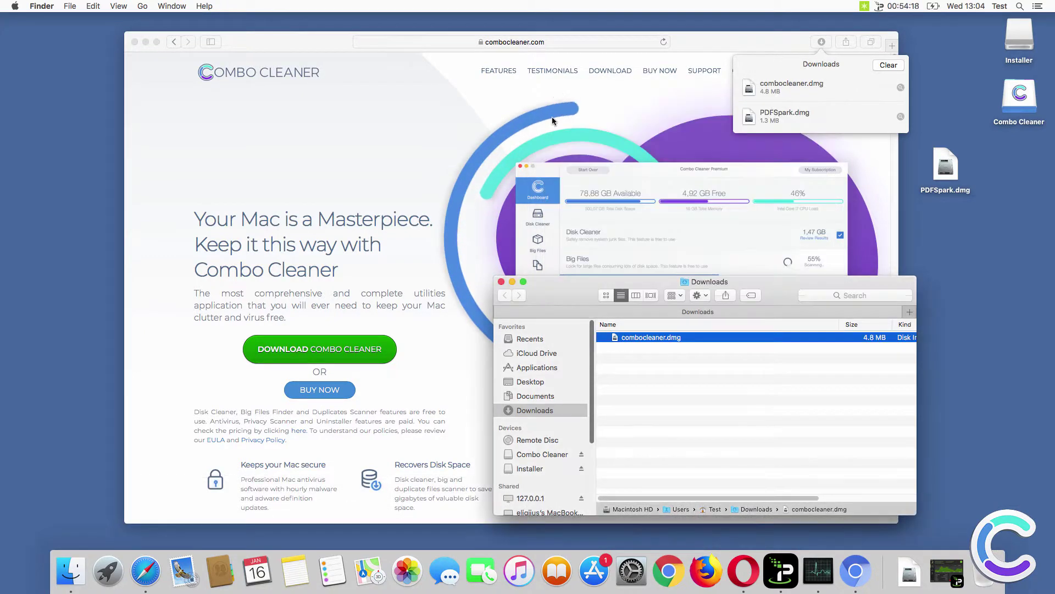
{"action": "left_click", "coordinate": [500, 282]}
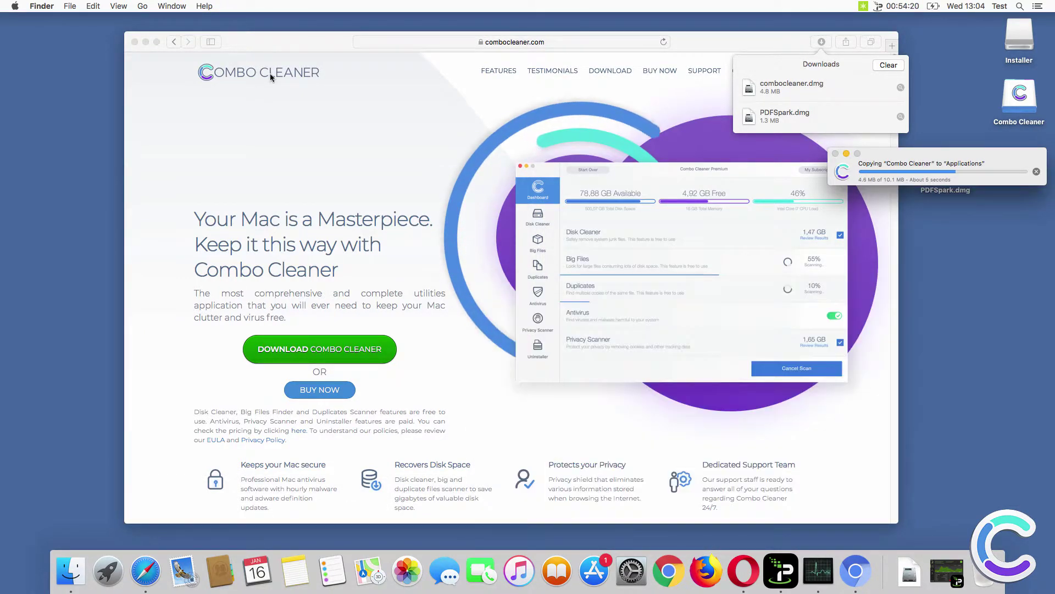
{"action": "left_click", "coordinate": [135, 42]}
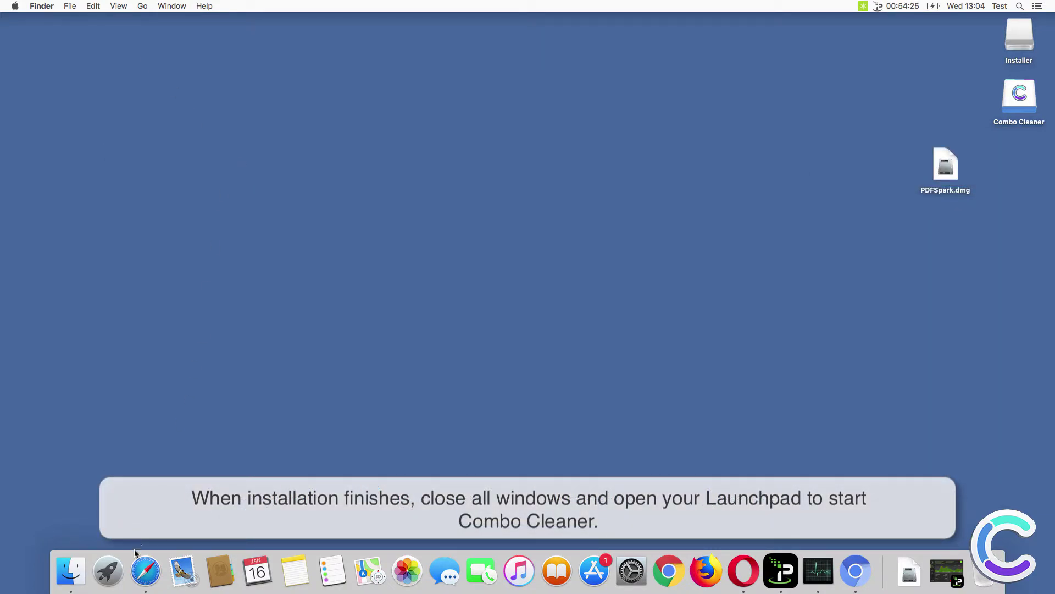
Launch Combo Cleaner from Launchpad and approve opening the downloaded app.
{"action": "left_click", "coordinate": [103, 573]}
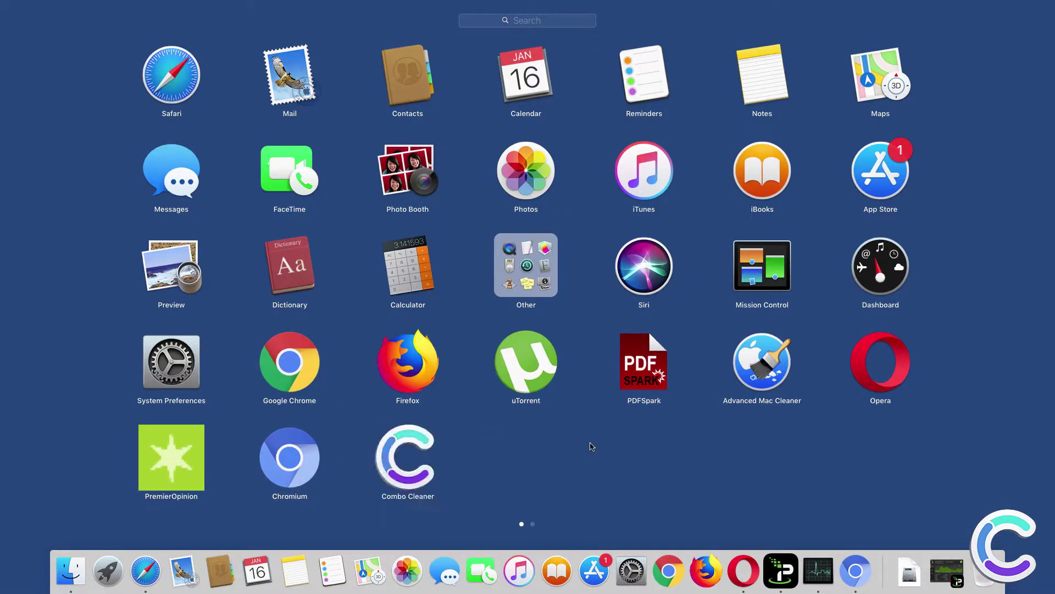
{"action": "left_click", "coordinate": [407, 441]}
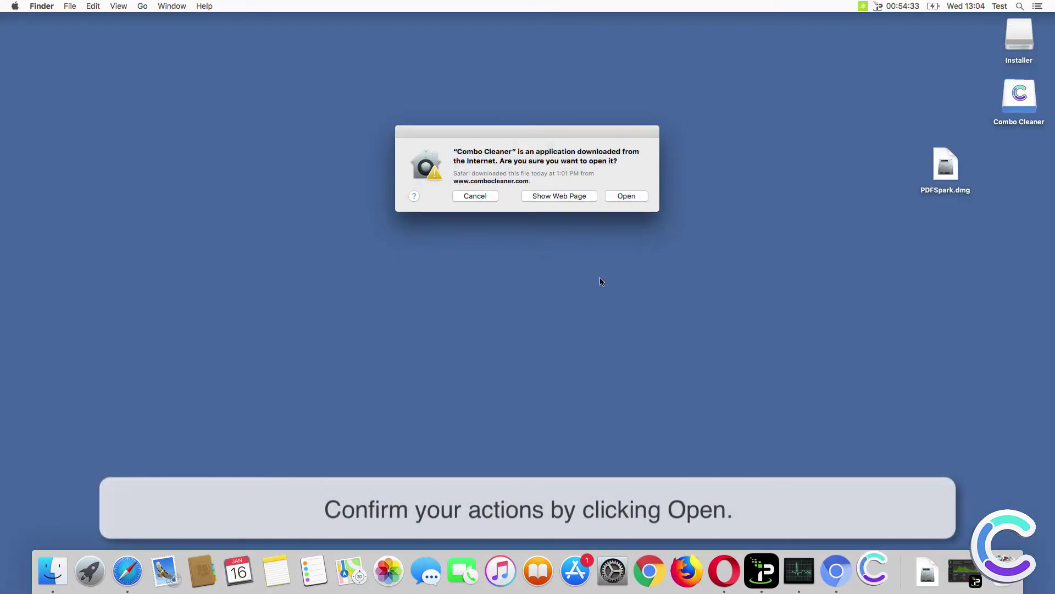
{"action": "left_click", "coordinate": [640, 199]}
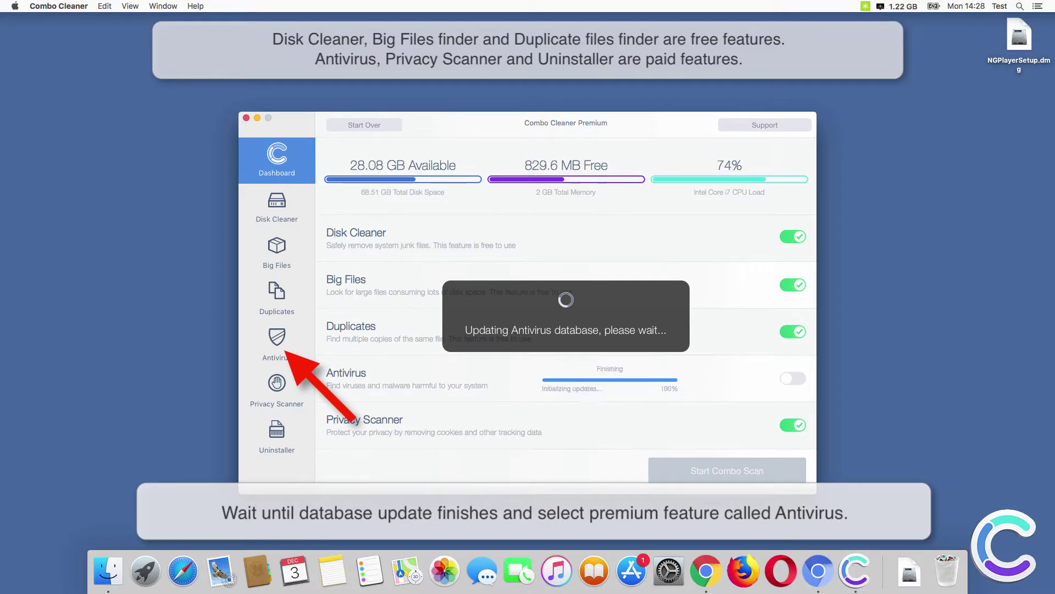
Start a scan in Combo Cleaner's Antivirus section, which finds 6 infected items.
{"action": "left_click", "coordinate": [270, 340]}
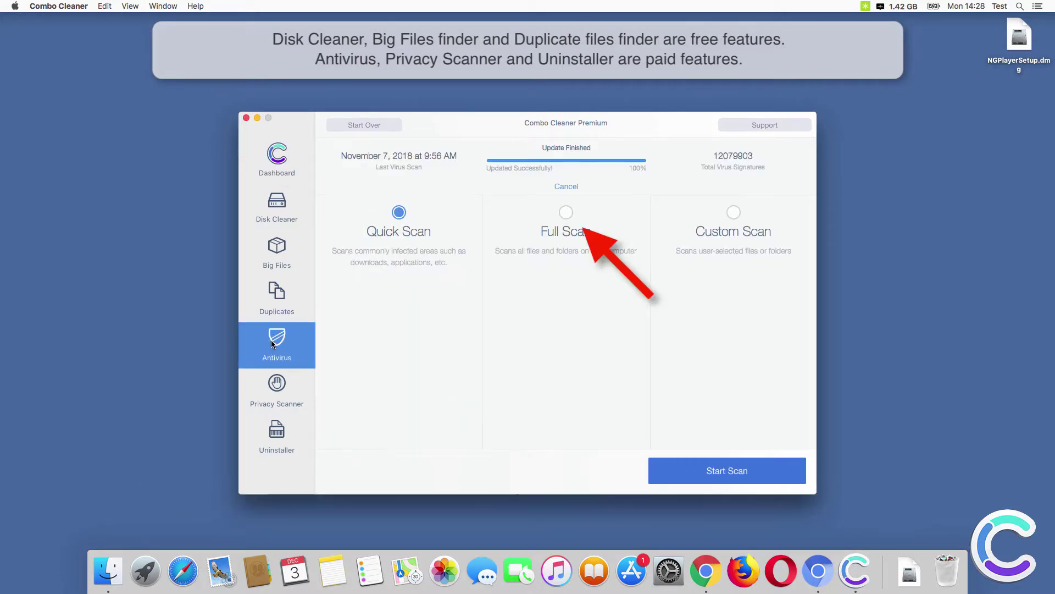
{"action": "left_click", "coordinate": [566, 212]}
{"action": "left_click", "coordinate": [691, 466]}
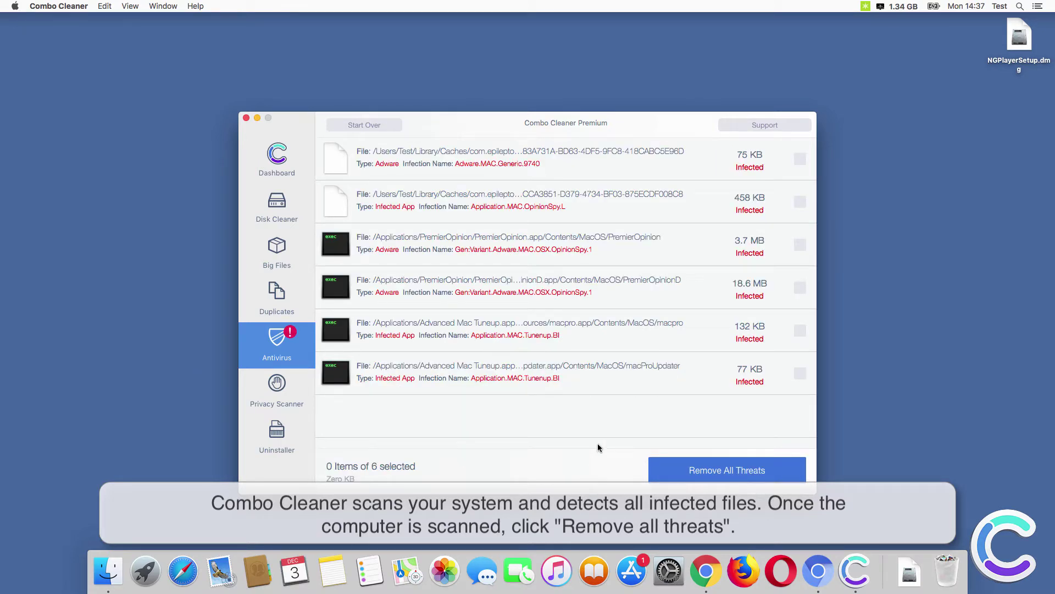
Remove all detected threats with administrator authentication and restart the Mac now.
{"action": "left_click", "coordinate": [713, 476]}
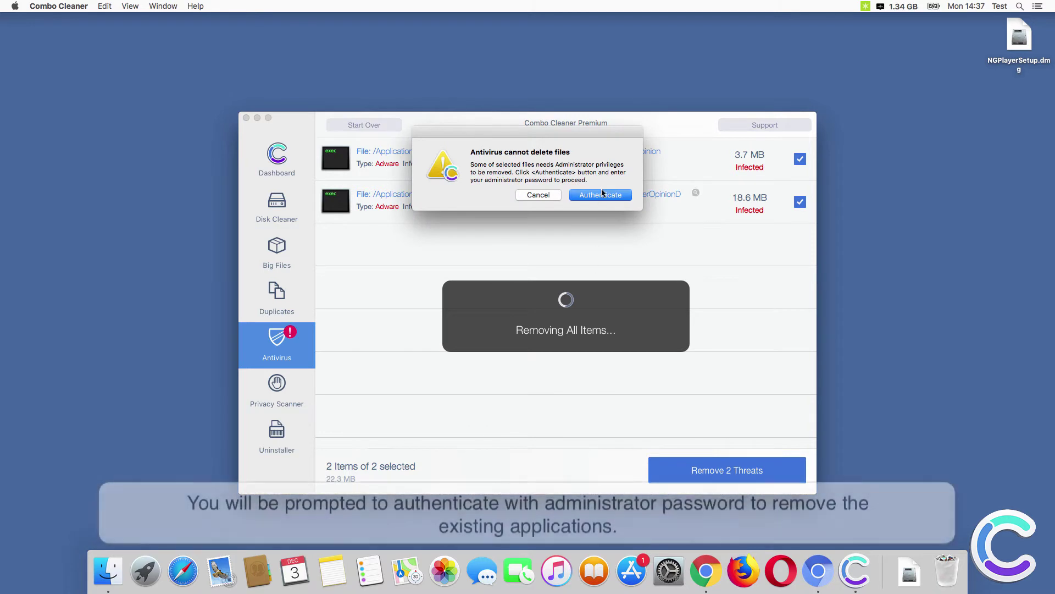
{"action": "left_click", "coordinate": [605, 197]}
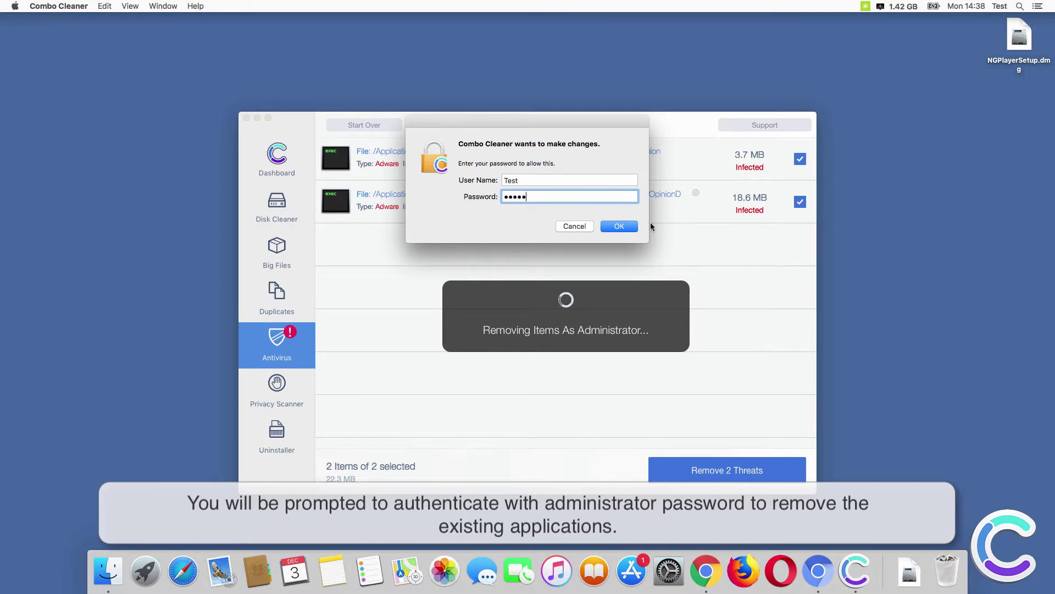
{"action": "left_click", "coordinate": [632, 226]}
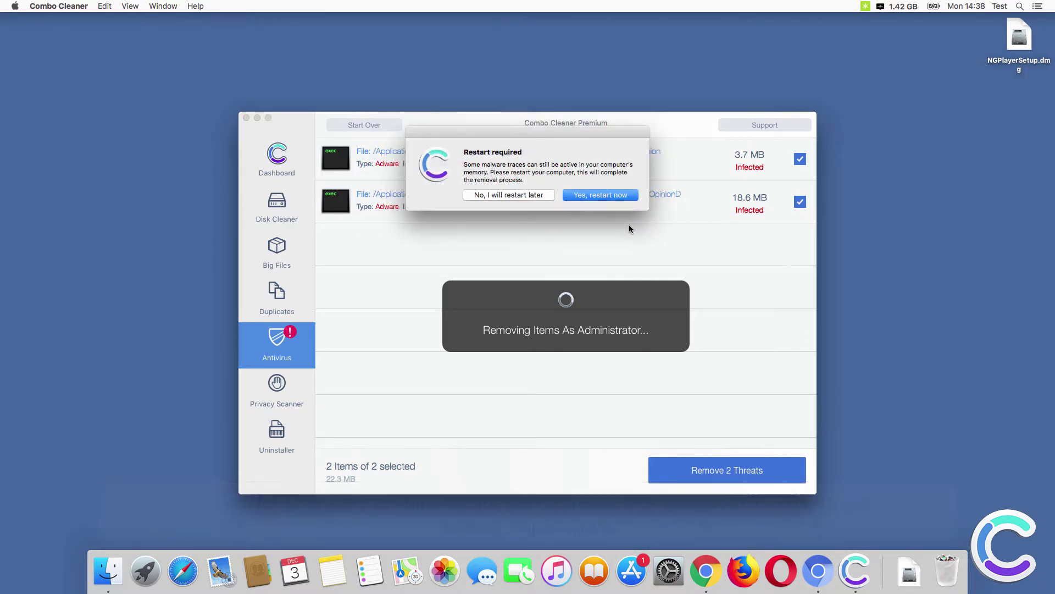
{"action": "left_click", "coordinate": [589, 197]}
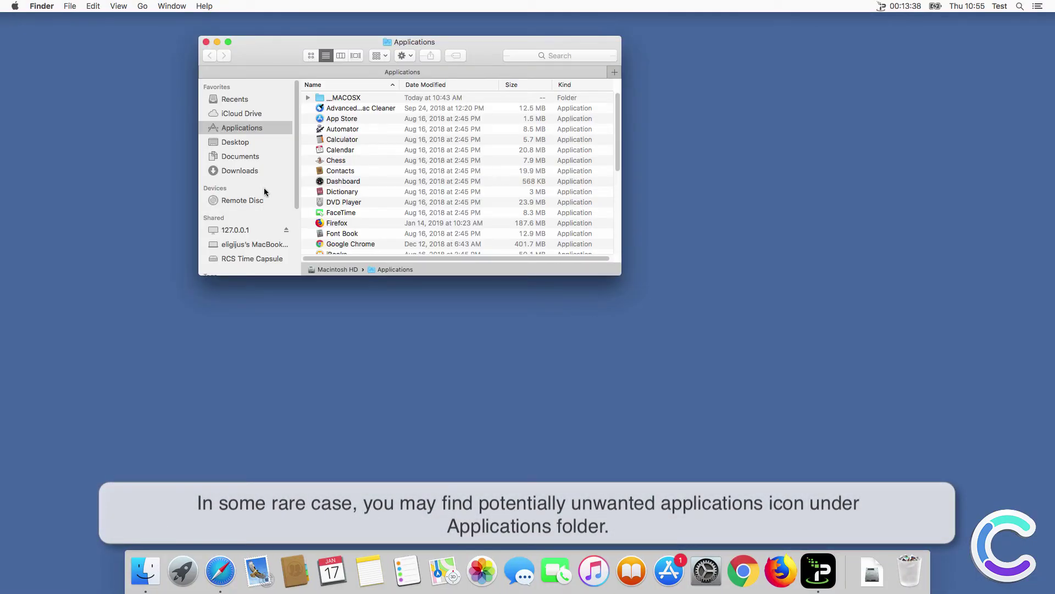
Select the _MACOSX folder and Advanced Mac Cleaner, then the VIX Player app near the list's bottom.
{"action": "left_click", "coordinate": [353, 100]}
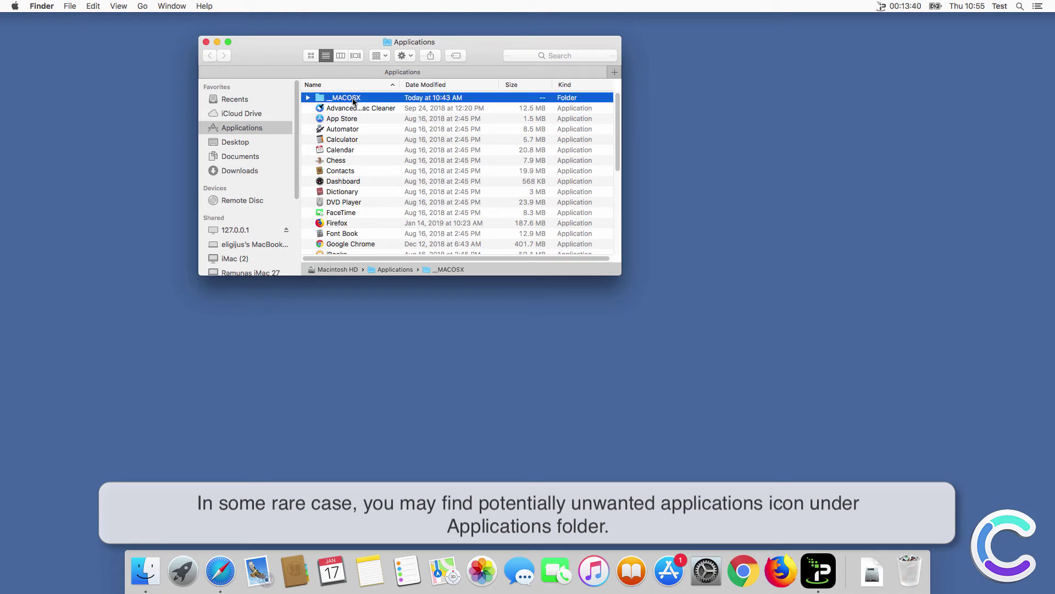
{"action": "left_click", "coordinate": [355, 108], "text": "shift"}
{"action": "scroll", "coordinate": [374, 171], "scroll_direction": "down", "scroll_amount": 10}
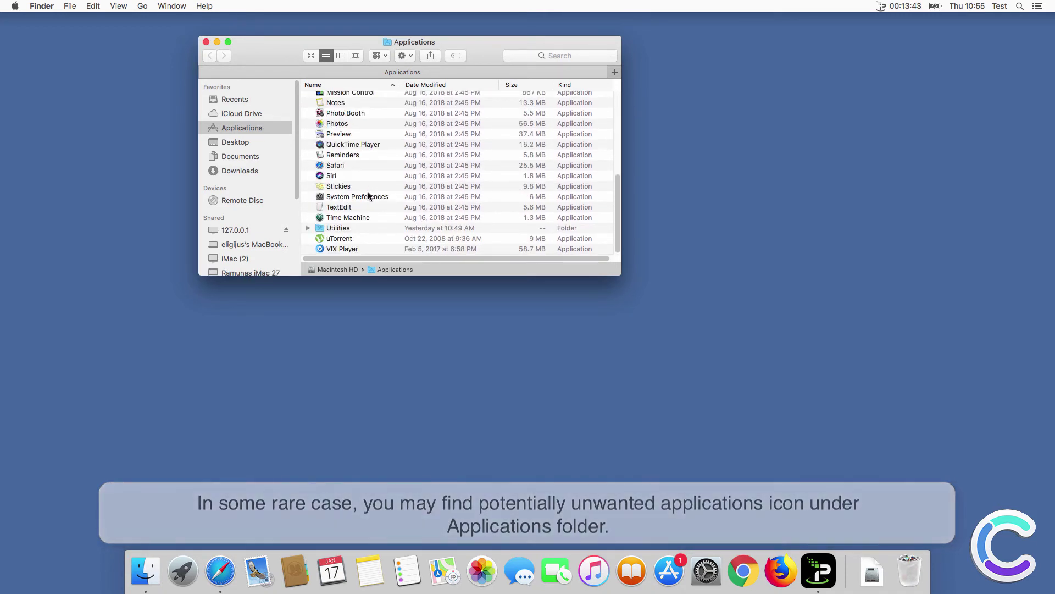
{"action": "left_click", "coordinate": [353, 250]}
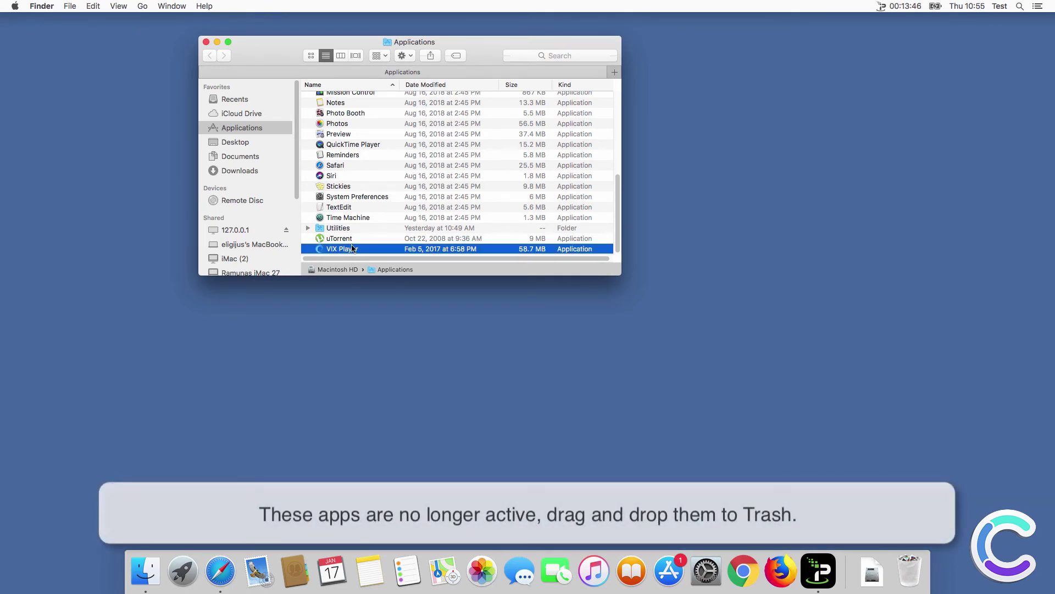